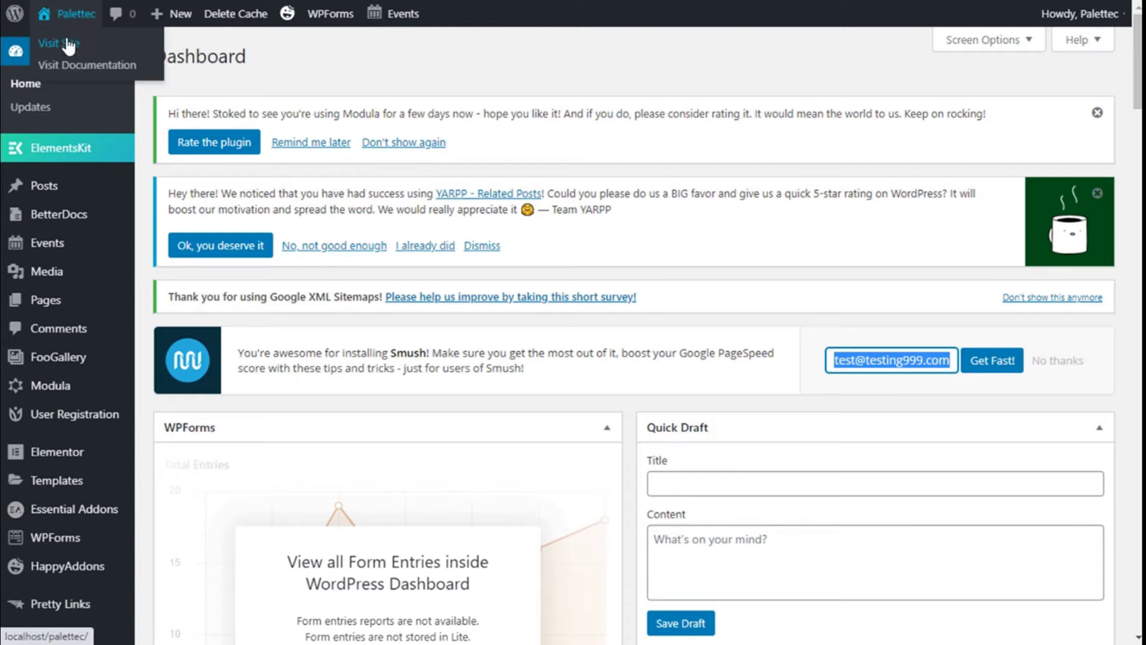
# Go from the dashboard to the live site's homepage via Visit Site.
pyautogui.click(68, 45)
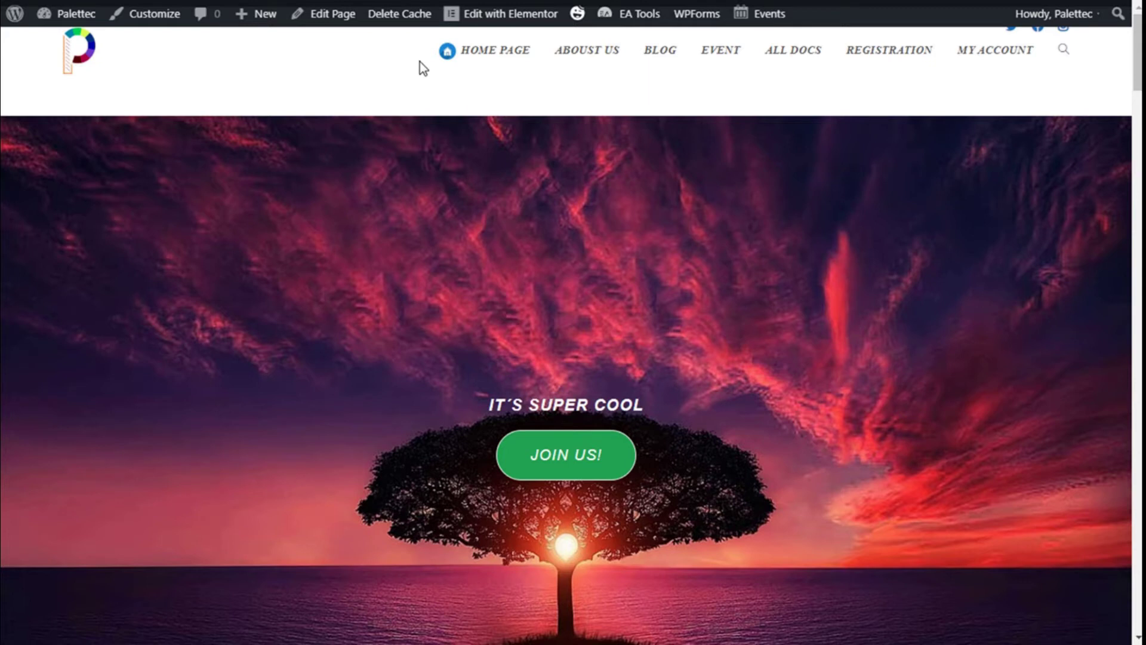
# Load the homepage in the Elementor editor and show the Home Page's Page Settings.
pyautogui.click(510, 15)
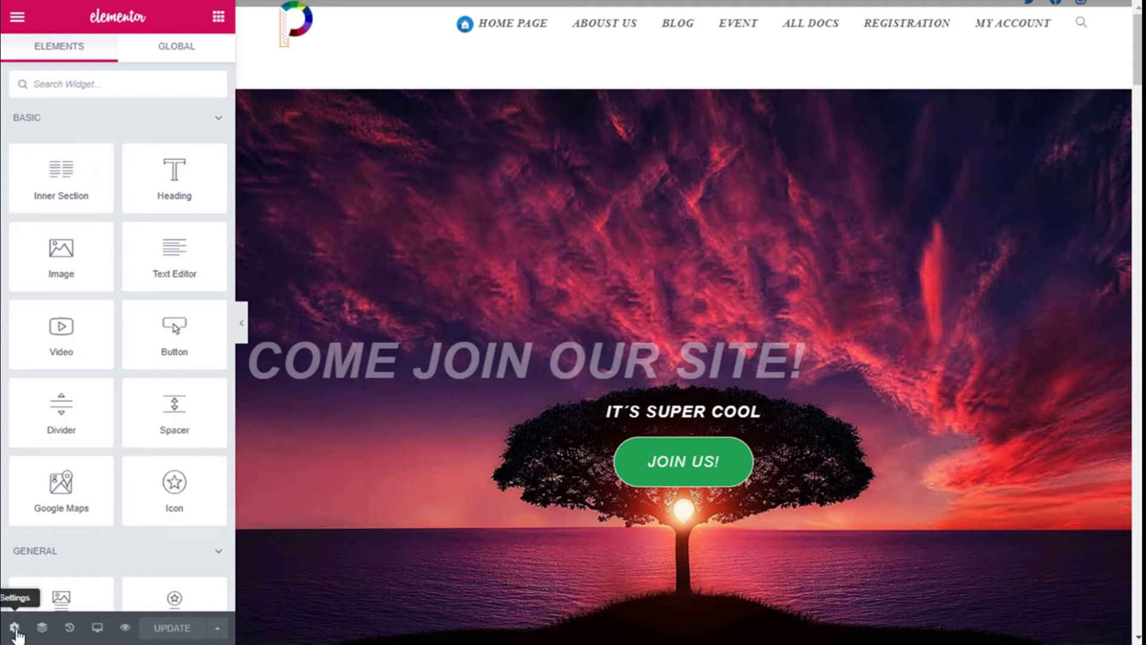
pyautogui.click(15, 628)
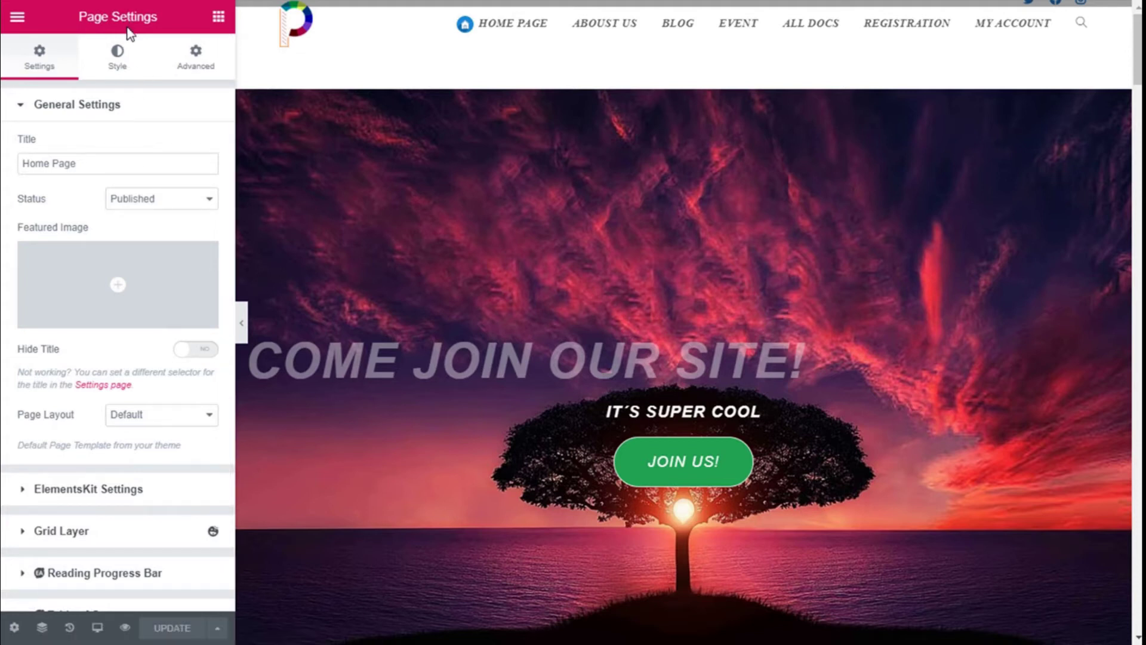
# Set the Body Style background colour to the light-blue preset.
pyautogui.click(117, 60)
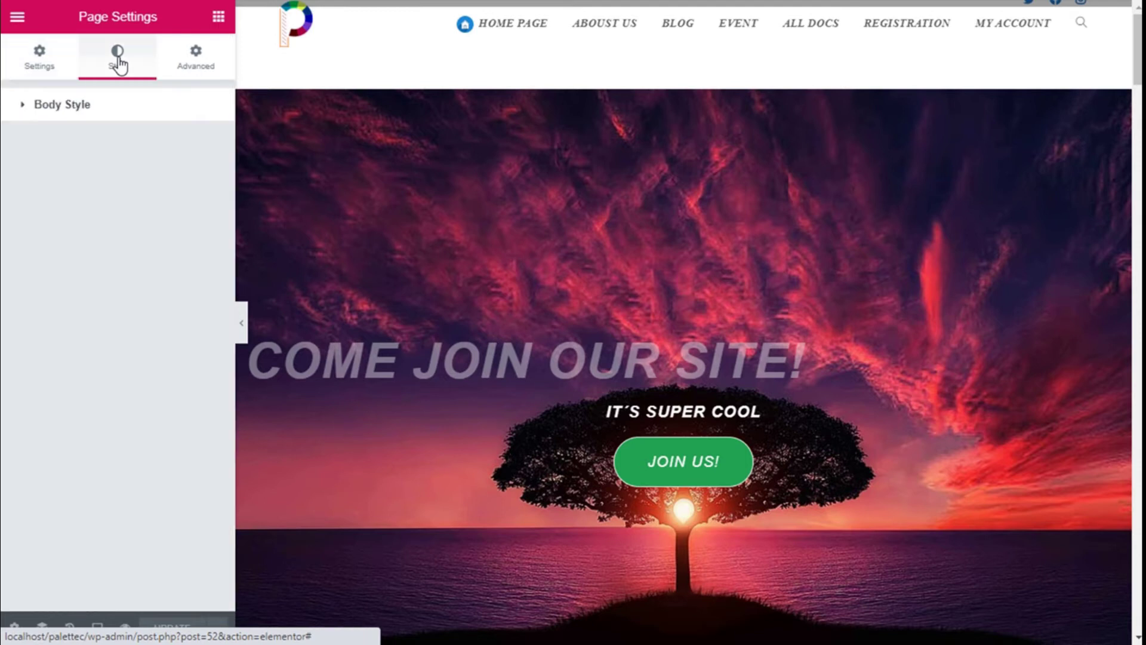
pyautogui.click(54, 106)
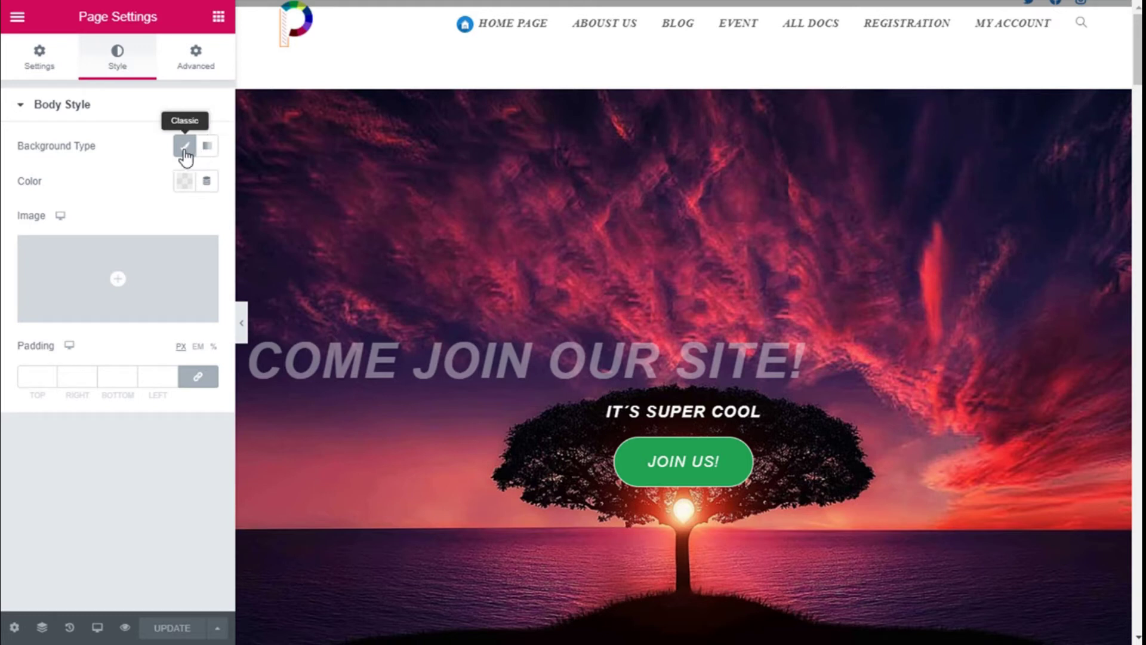
pyautogui.click(190, 190)
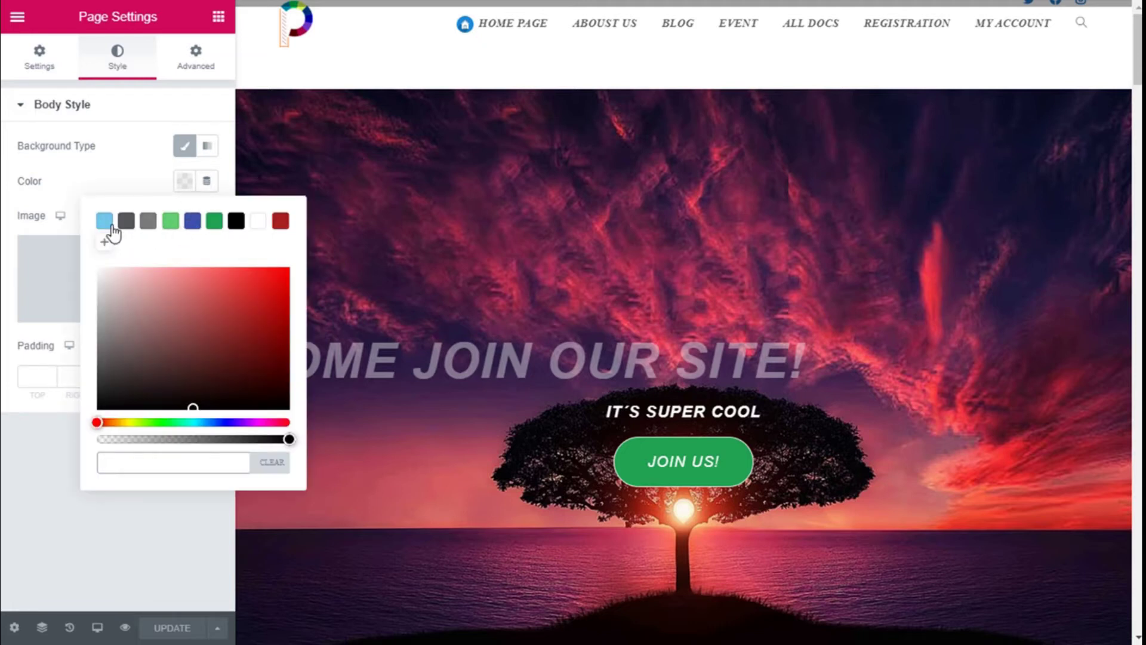
pyautogui.click(112, 227)
pyautogui.click(184, 180)
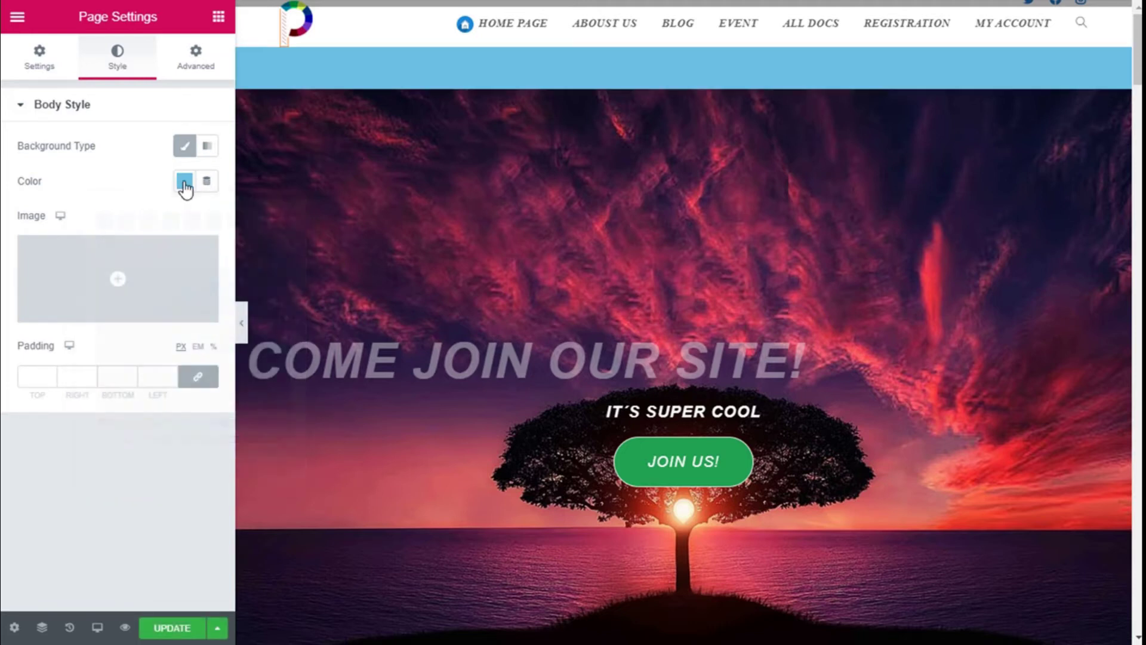
# Review the light-blue page, then bring up the media library for a background image.
pyautogui.scroll(-3, 665, 72)
pyautogui.scroll(-3, 665, 73)
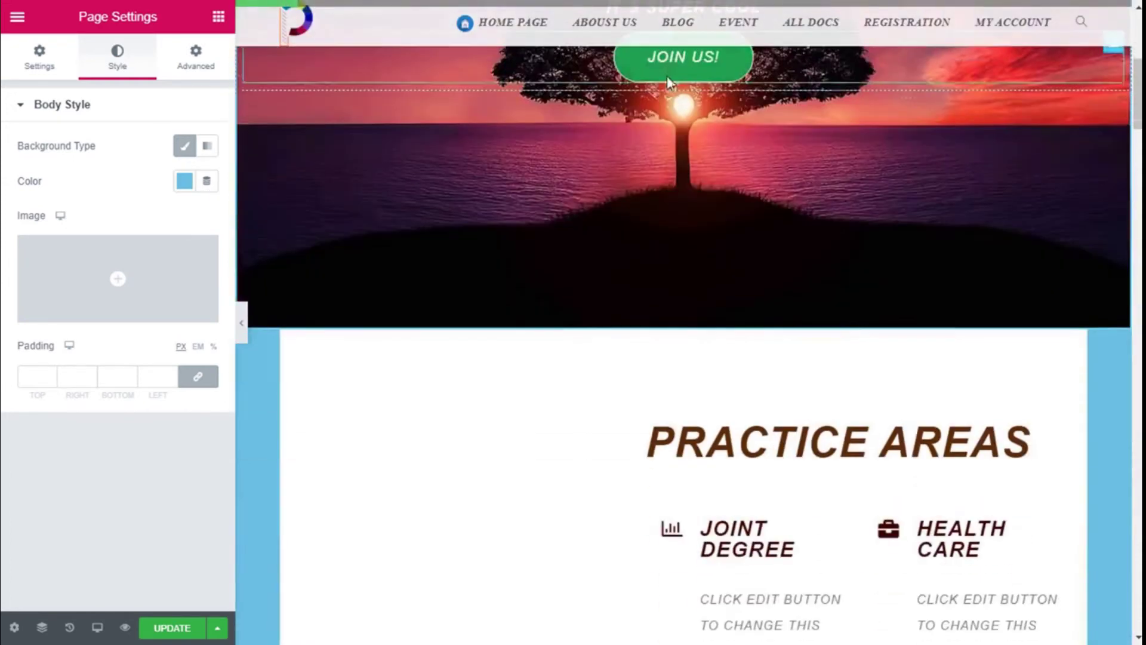
pyautogui.scroll(-3, 665, 73)
pyautogui.scroll(-3, 382, 229)
pyautogui.scroll(-2, 264, 181)
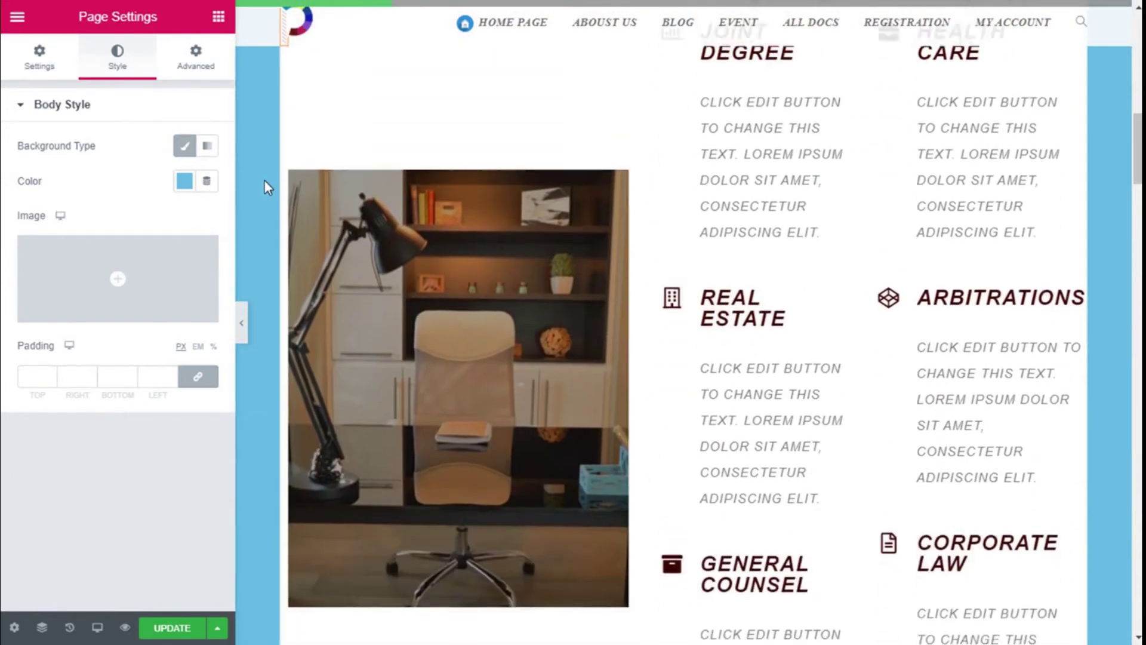
pyautogui.scroll(-5, 263, 180)
pyautogui.scroll(-3, 263, 182)
pyautogui.scroll(-4, 281, 227)
pyautogui.scroll(-2, 334, 263)
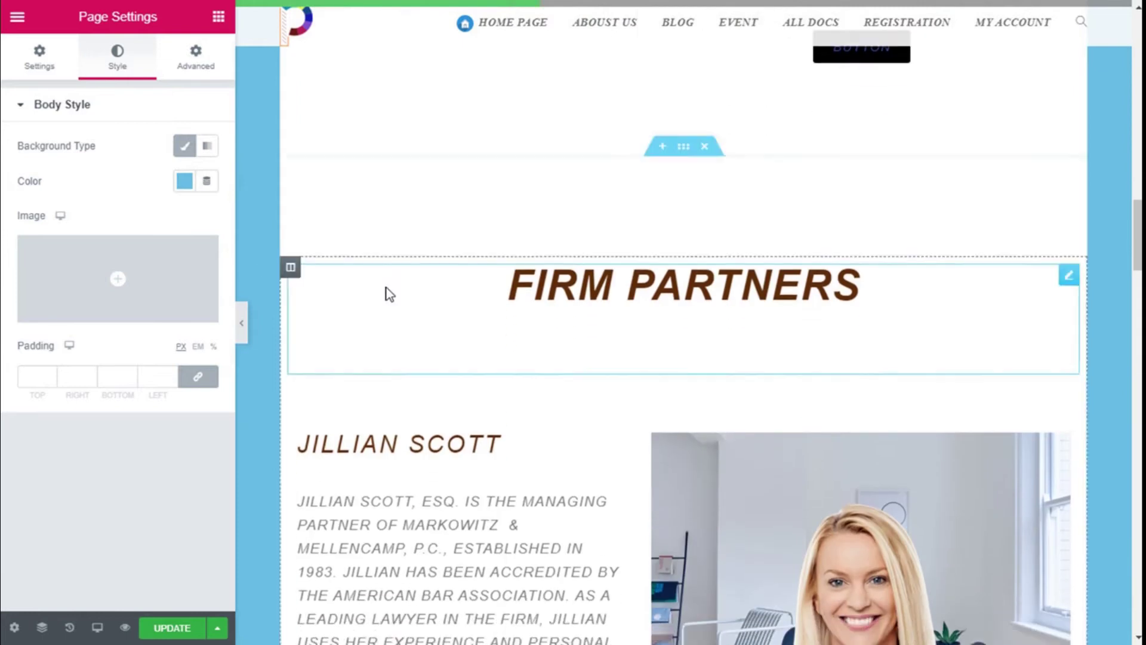
pyautogui.scroll(-2, 525, 289)
pyautogui.scroll(-3, 656, 269)
pyautogui.scroll(-3, 650, 255)
pyautogui.scroll(-2, 543, 231)
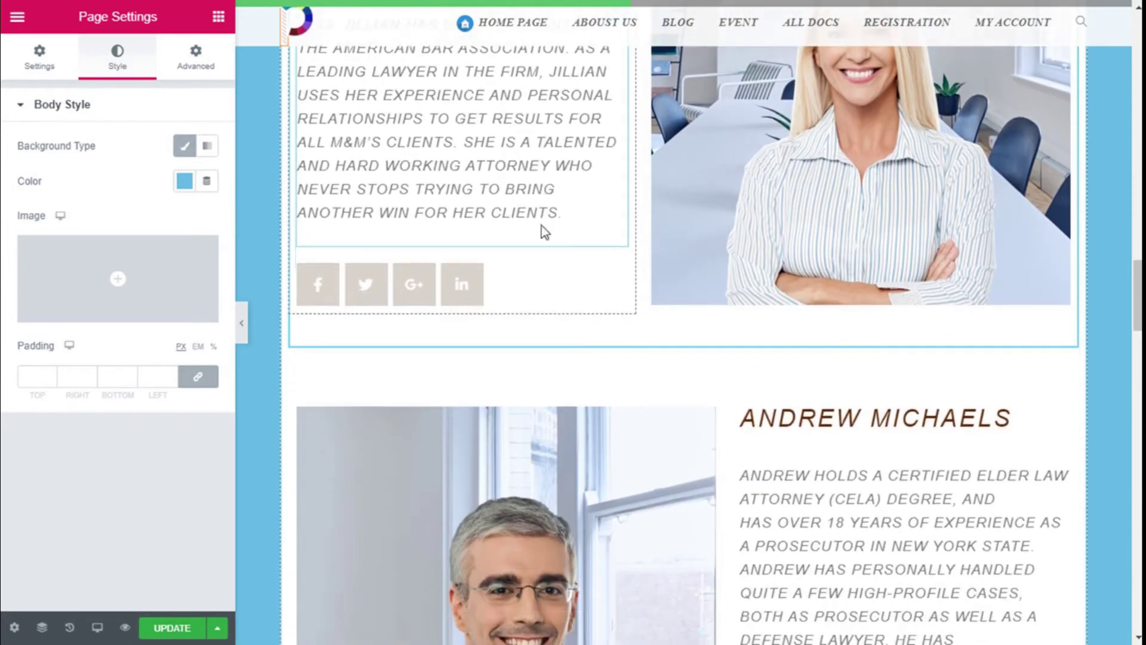
pyautogui.scroll(-2, 601, 276)
pyautogui.scroll(-2, 979, 266)
pyautogui.scroll(-3, 575, 359)
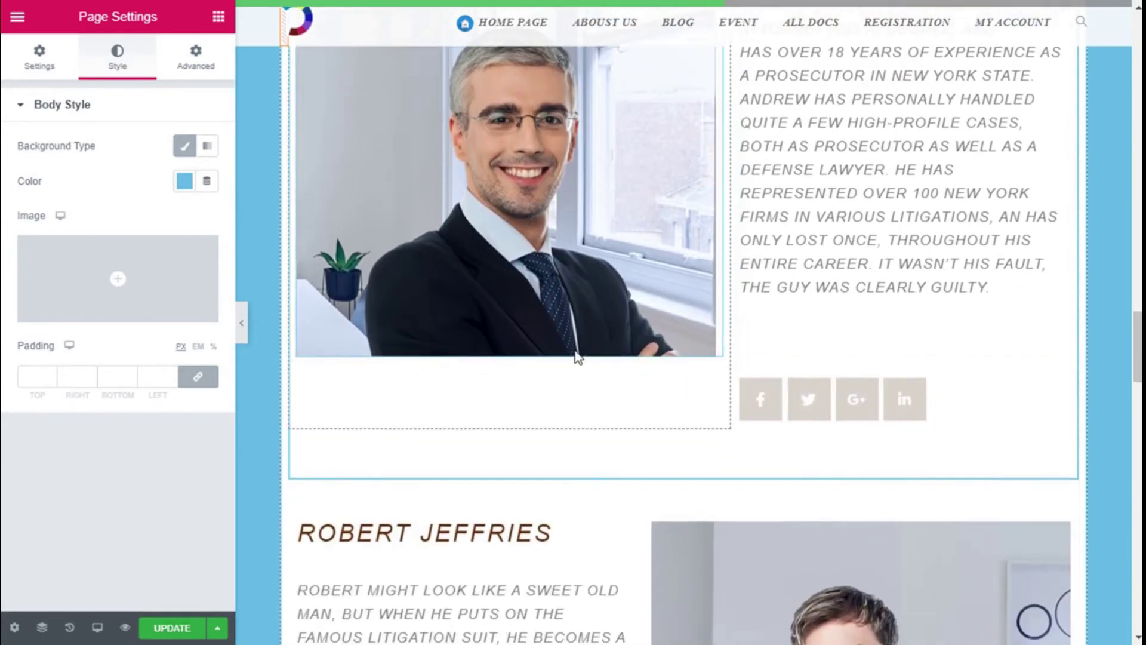
pyautogui.scroll(-4, 632, 334)
pyautogui.scroll(-2, 694, 231)
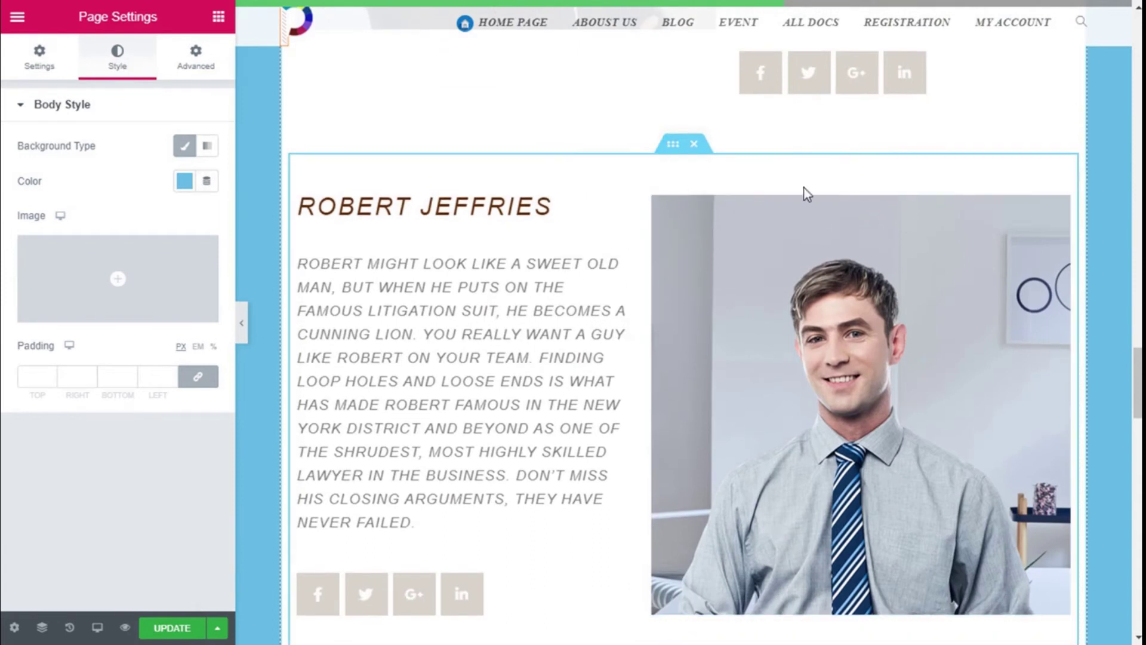
pyautogui.scroll(-3, 698, 197)
pyautogui.scroll(-3, 620, 260)
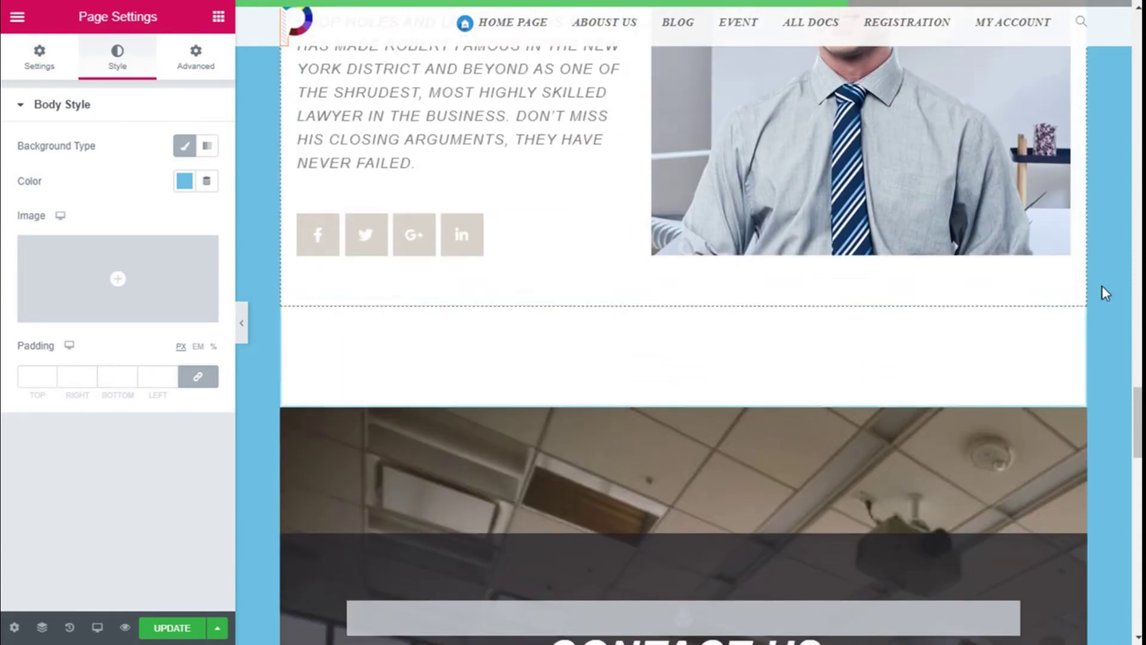
pyautogui.scroll(2, 1074, 274)
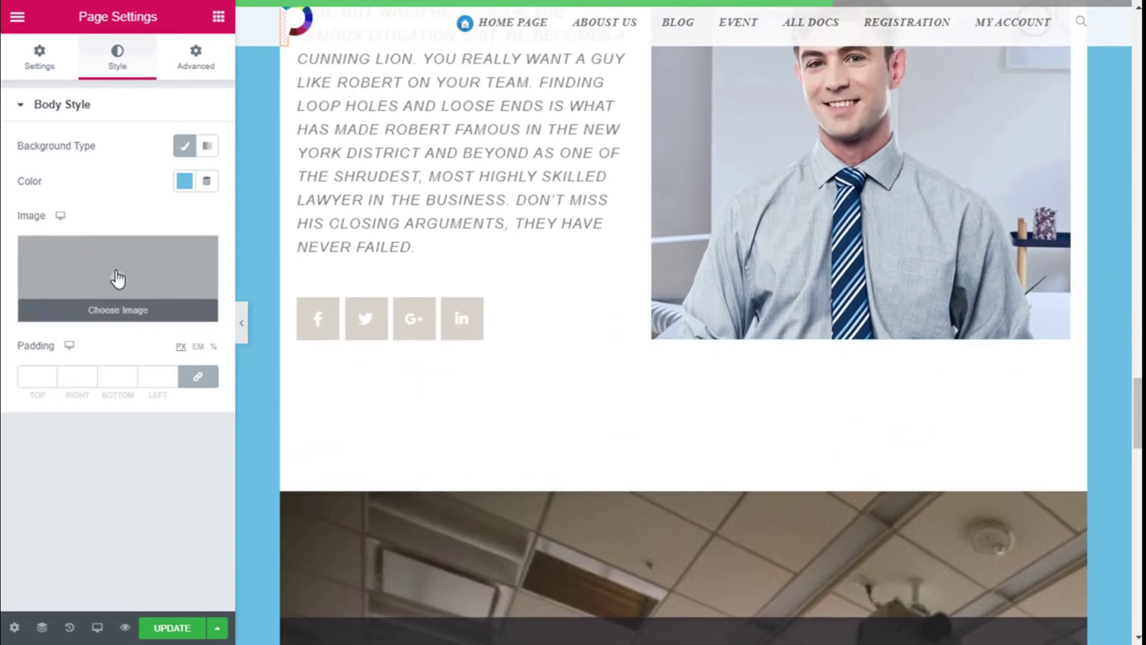
pyautogui.click(117, 277)
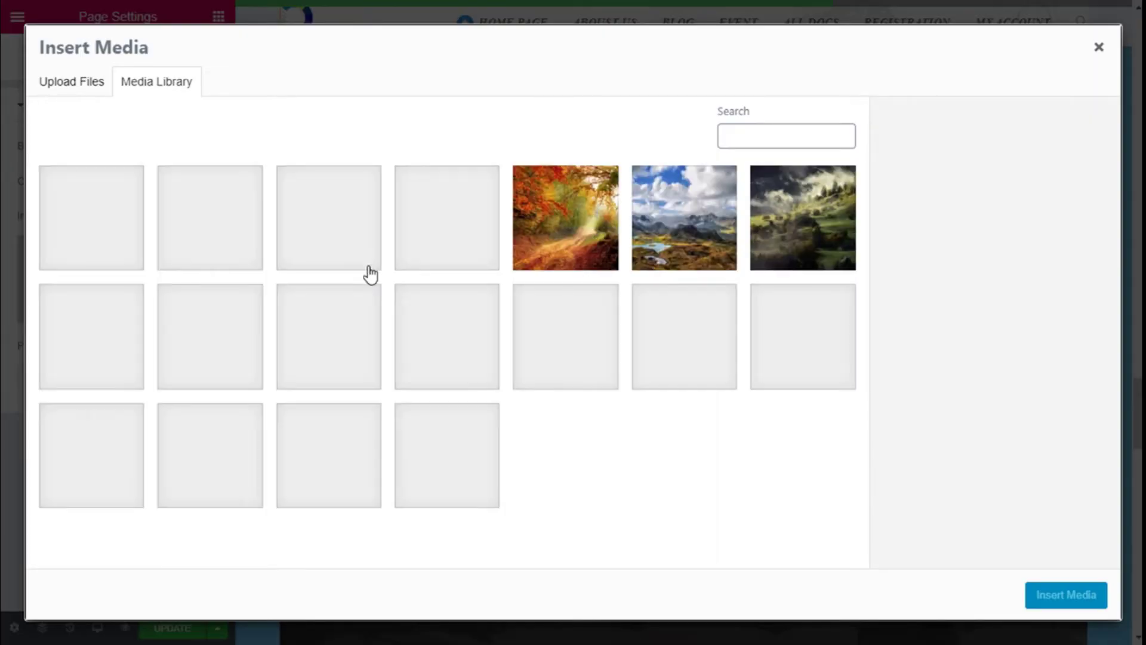
# Insert the autumn forest road photo as the page body's background image.
pyautogui.click(570, 230)
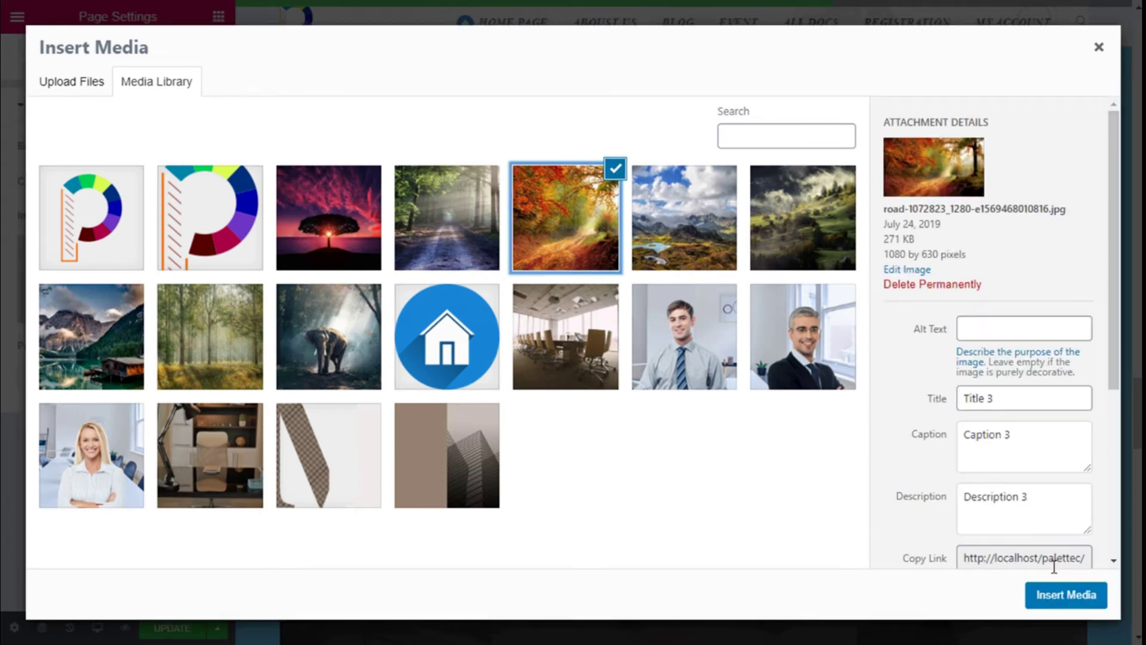
pyautogui.click(1083, 600)
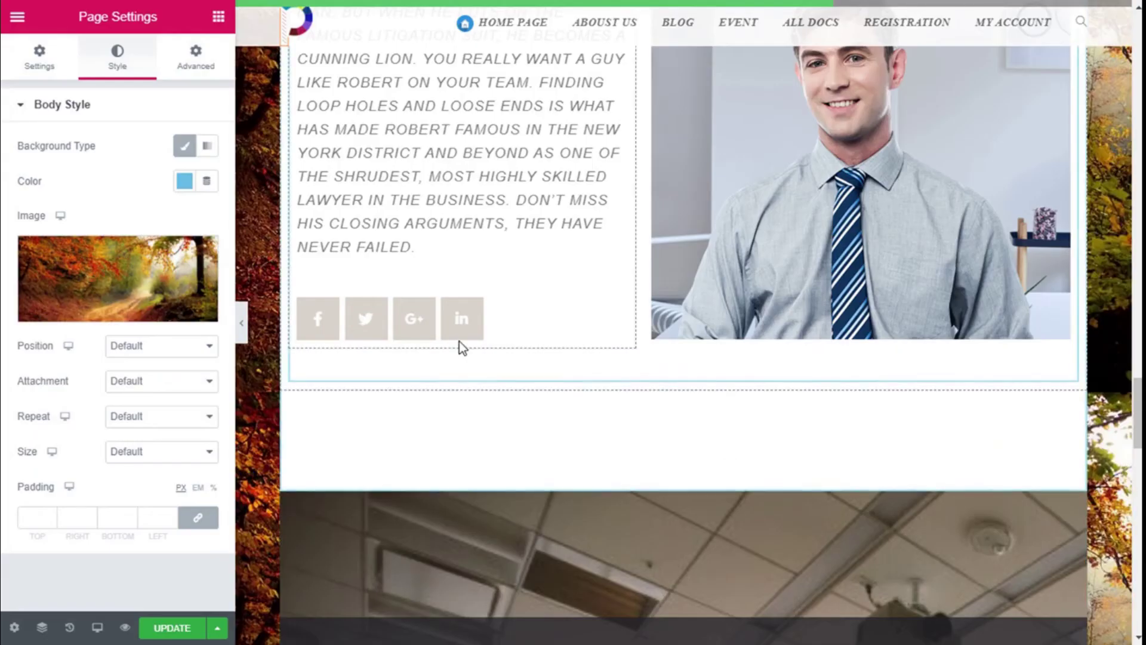
pyautogui.scroll(4, 1135, 317)
pyautogui.scroll(2, 1136, 316)
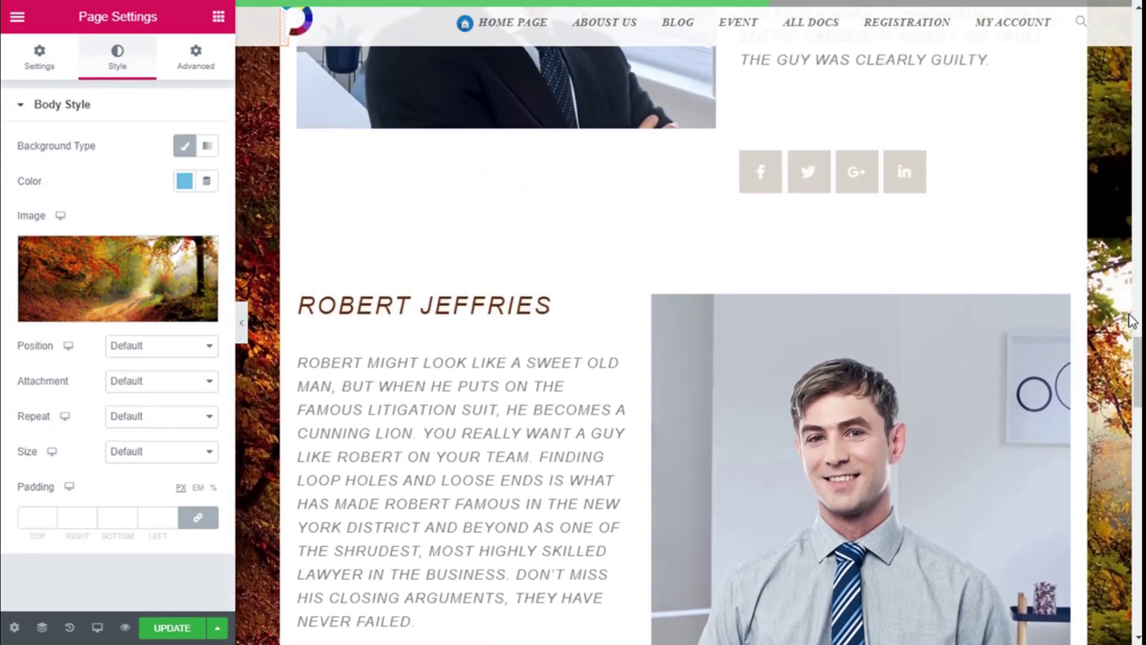
pyautogui.scroll(5, 1136, 318)
pyautogui.scroll(10, 1136, 319)
pyautogui.scroll(4, 1136, 319)
pyautogui.scroll(5, 1134, 268)
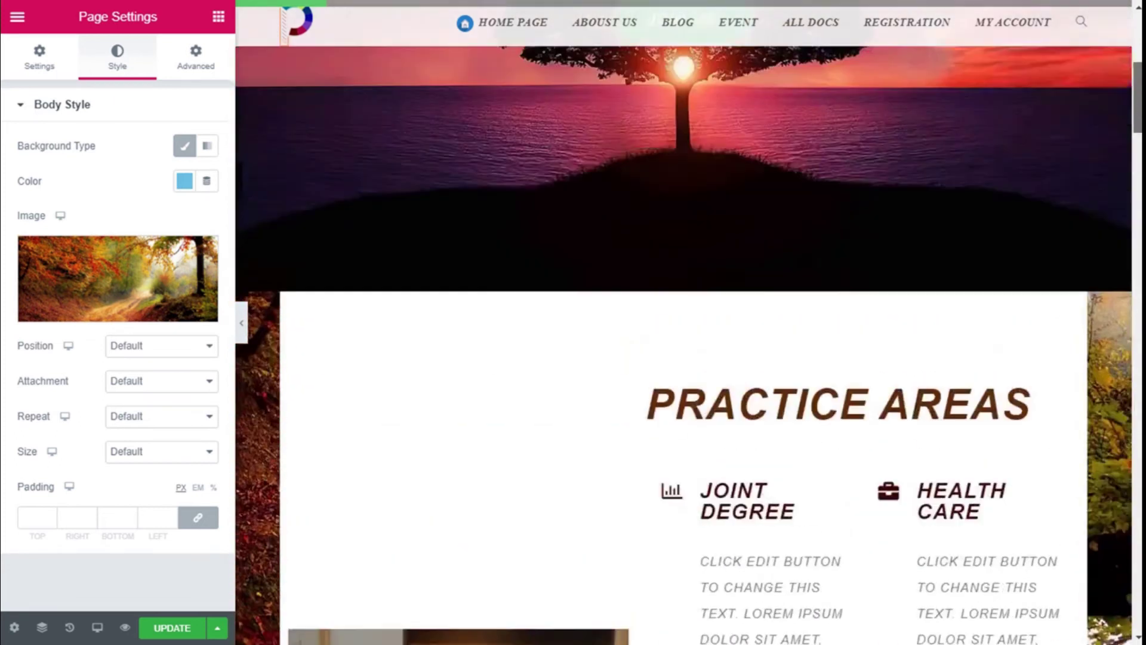
pyautogui.scroll(2, 1132, 209)
pyautogui.scroll(5, 1128, 151)
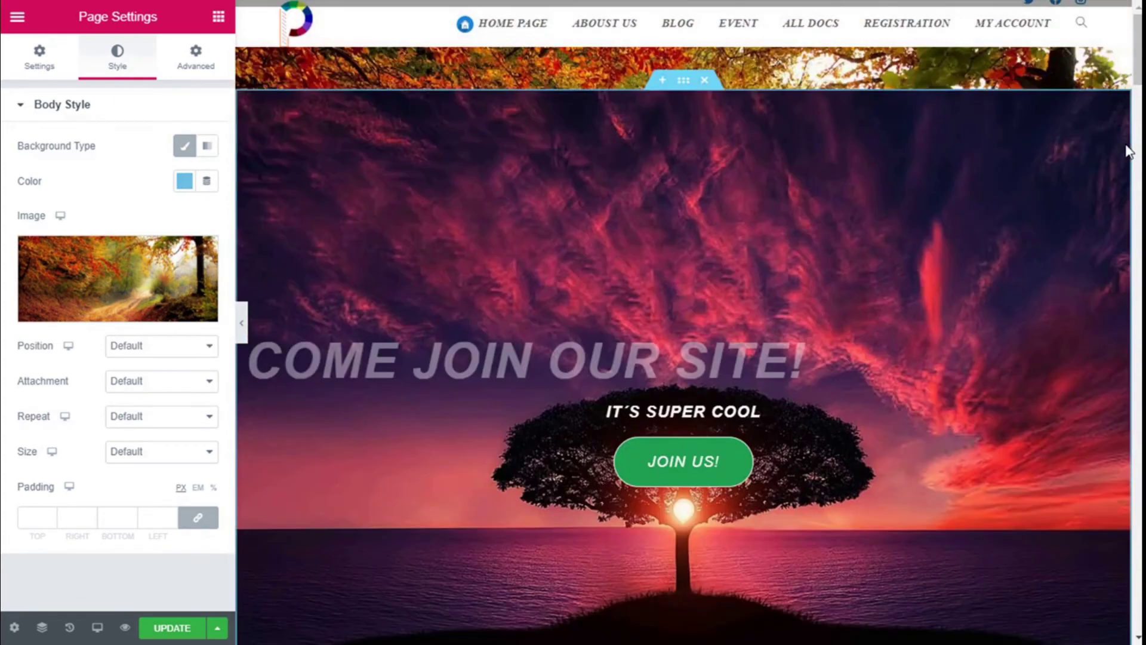
# Look over the background position and attachment options, keeping attachment at default.
pyautogui.click(127, 350)
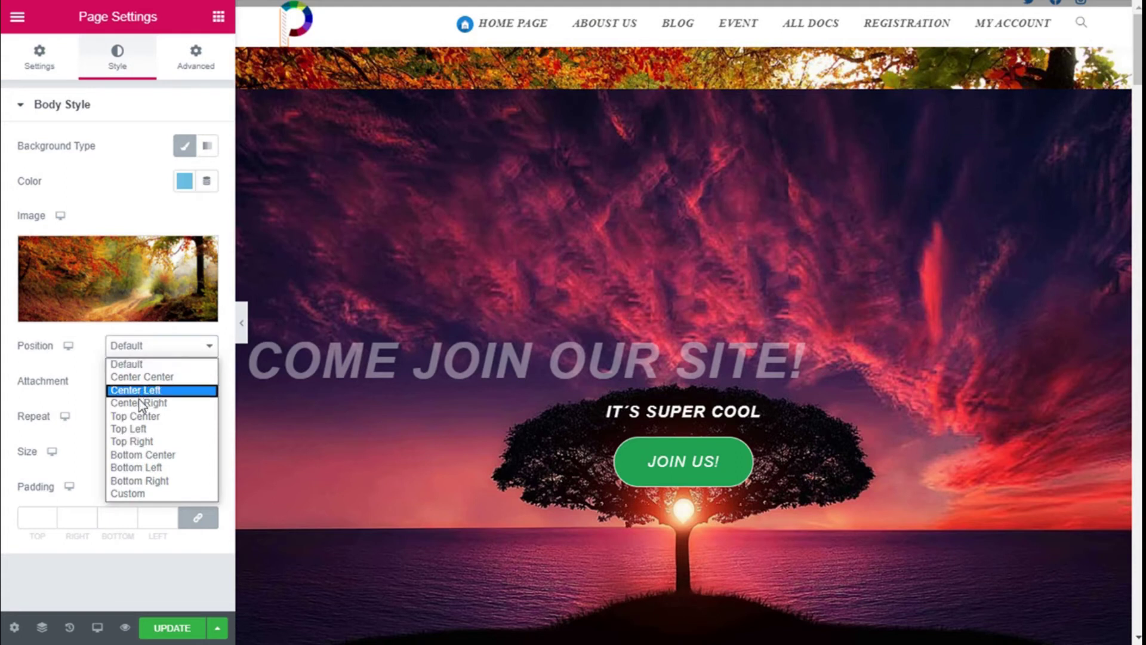
pyautogui.click(153, 349)
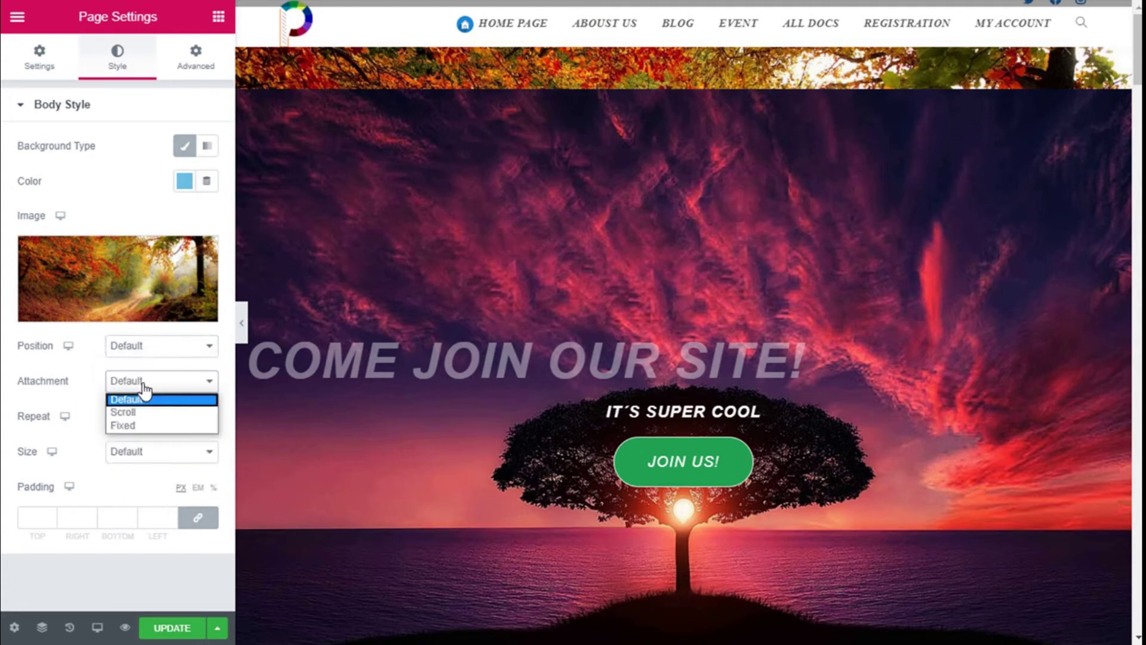
pyautogui.click(146, 382)
pyautogui.click(149, 397)
pyautogui.click(139, 424)
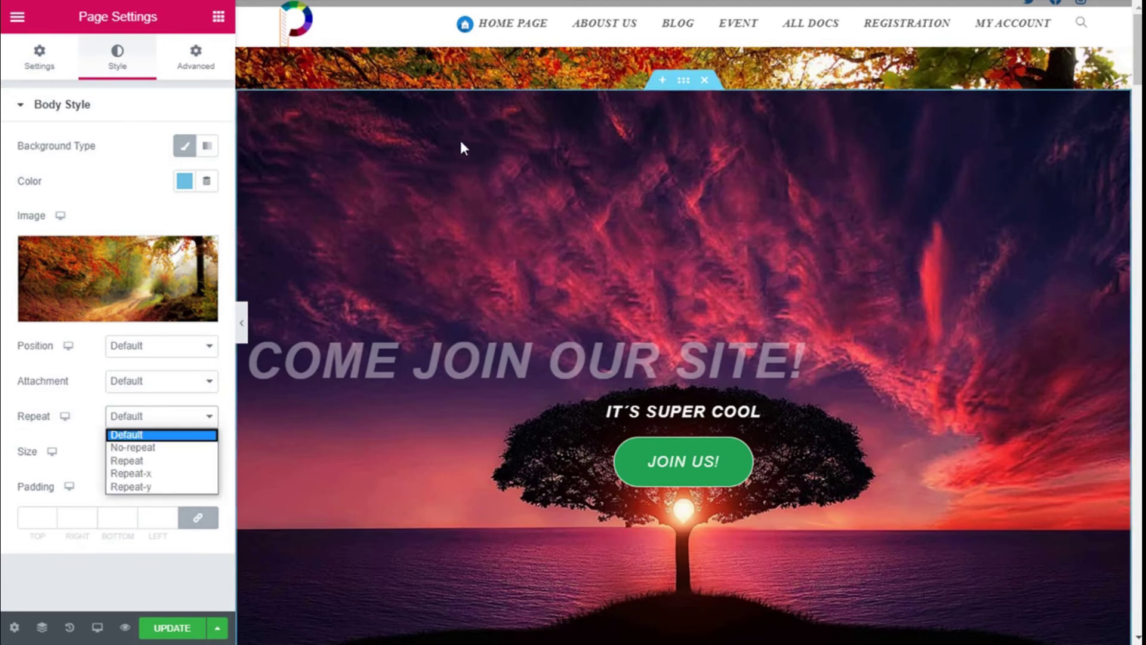
pyautogui.click(659, 164)
# Set the background image's repeat option to stop it repeating.
pyautogui.scroll(-3, 657, 159)
pyautogui.scroll(-5, 421, 236)
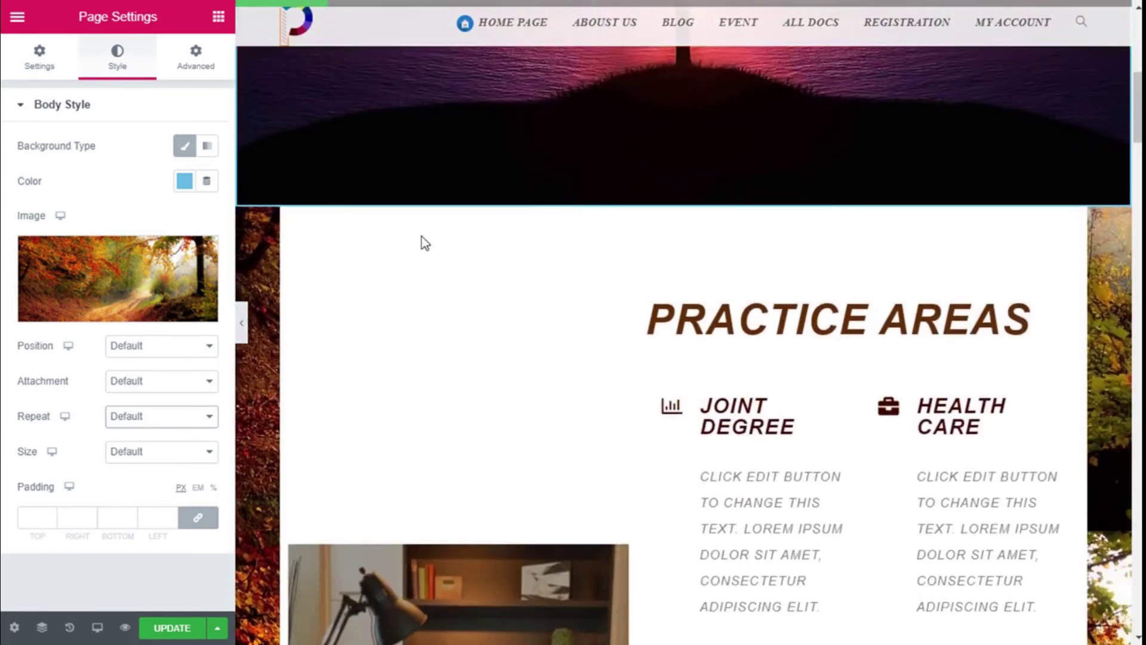
pyautogui.scroll(-3, 334, 264)
pyautogui.scroll(-2, 257, 267)
pyautogui.scroll(-4, 256, 267)
pyautogui.scroll(-5, 265, 253)
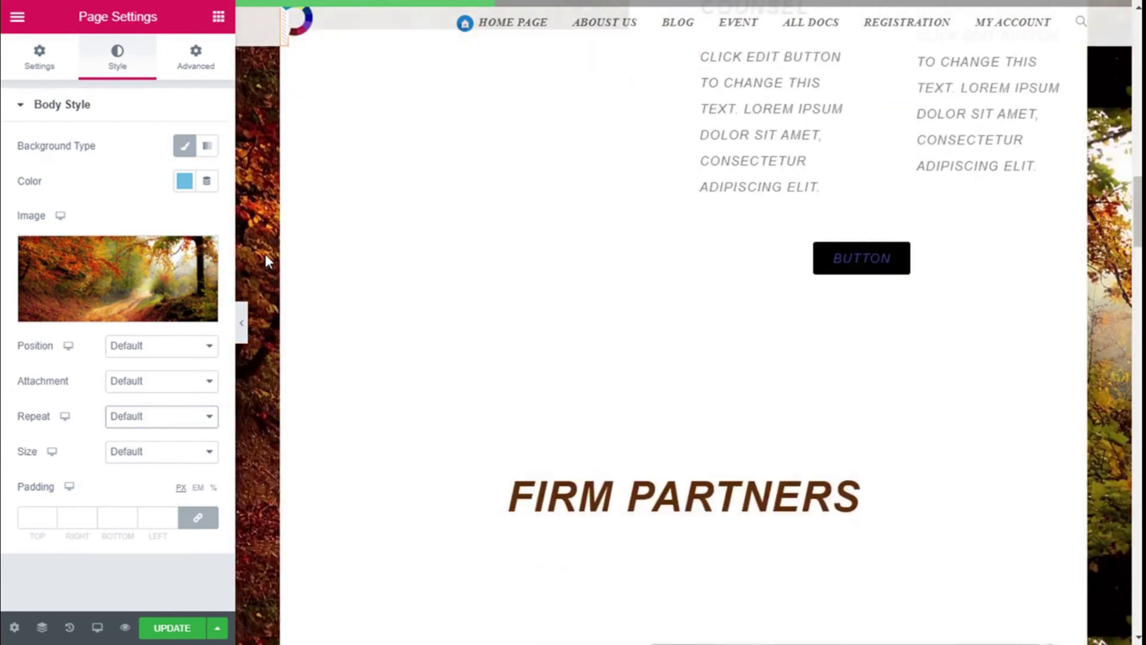
pyautogui.scroll(-4, 265, 253)
pyautogui.scroll(-7, 265, 253)
pyautogui.scroll(-5, 265, 254)
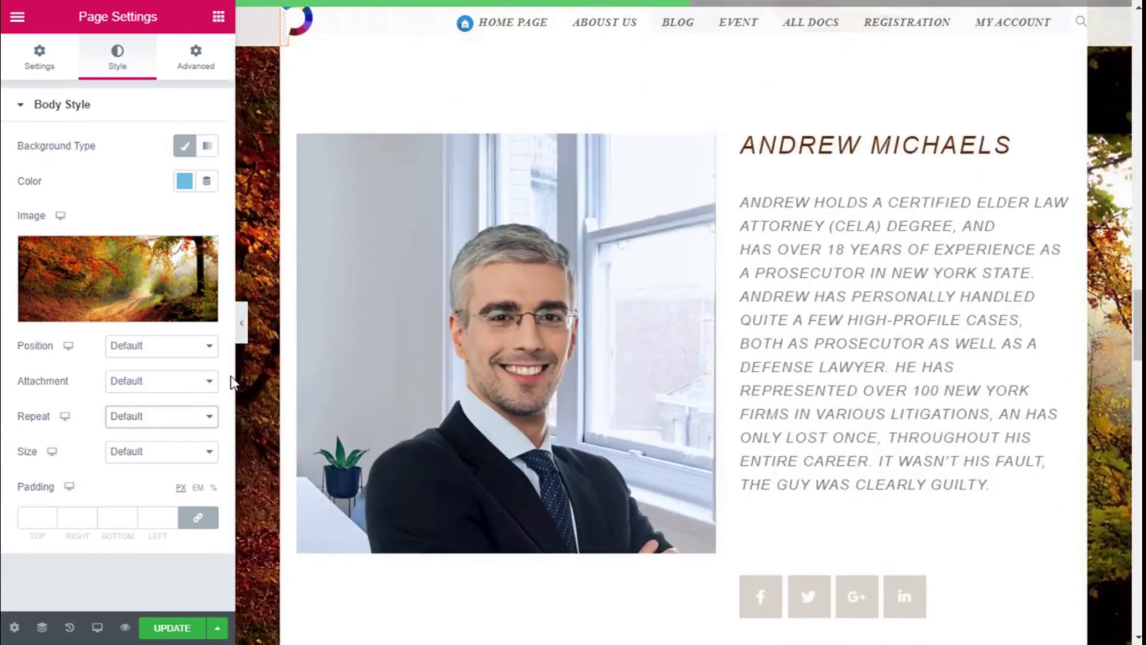
pyautogui.click(189, 417)
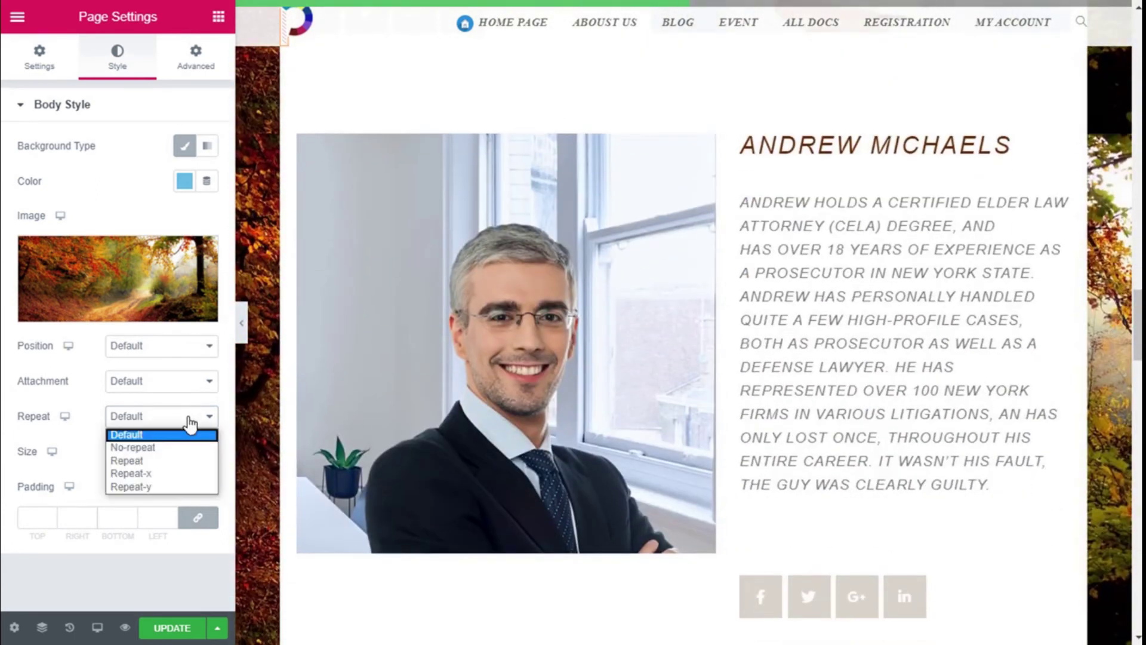
pyautogui.click(159, 449)
# Change the background repeat to Repeat so the autumn image tiles.
pyautogui.scroll(5, 288, 331)
pyautogui.scroll(5, 288, 330)
pyautogui.scroll(5, 288, 330)
pyautogui.scroll(5, 288, 330)
pyautogui.scroll(3, 287, 332)
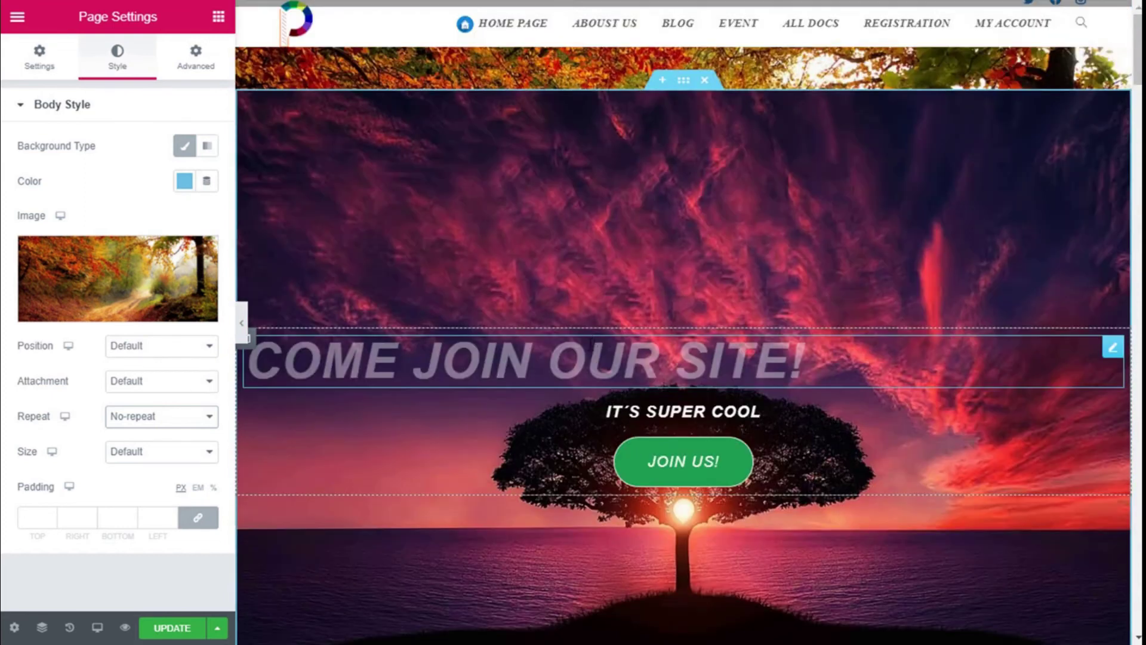
pyautogui.click(180, 420)
pyautogui.click(153, 465)
pyautogui.click(164, 420)
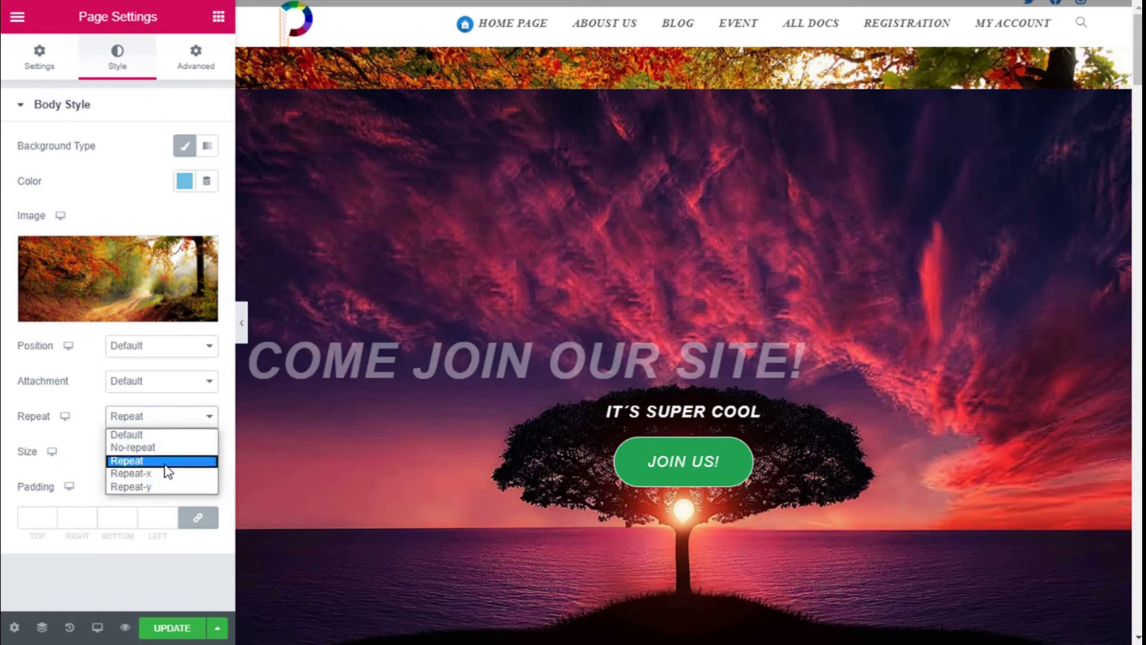
pyautogui.click(169, 468)
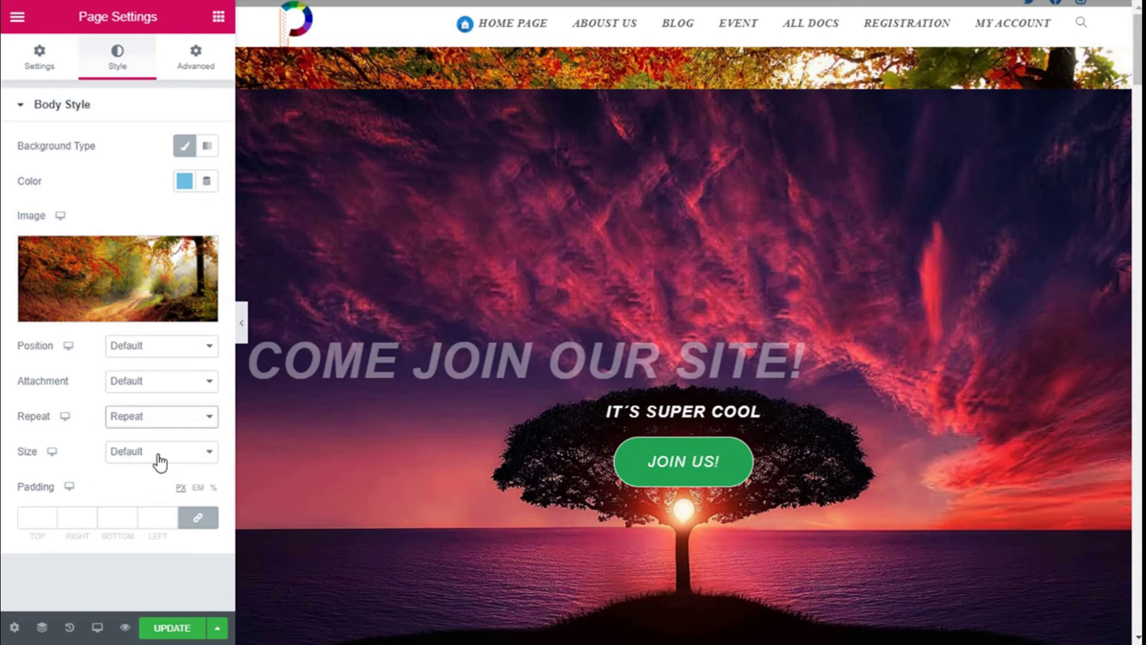
pyautogui.click(162, 458)
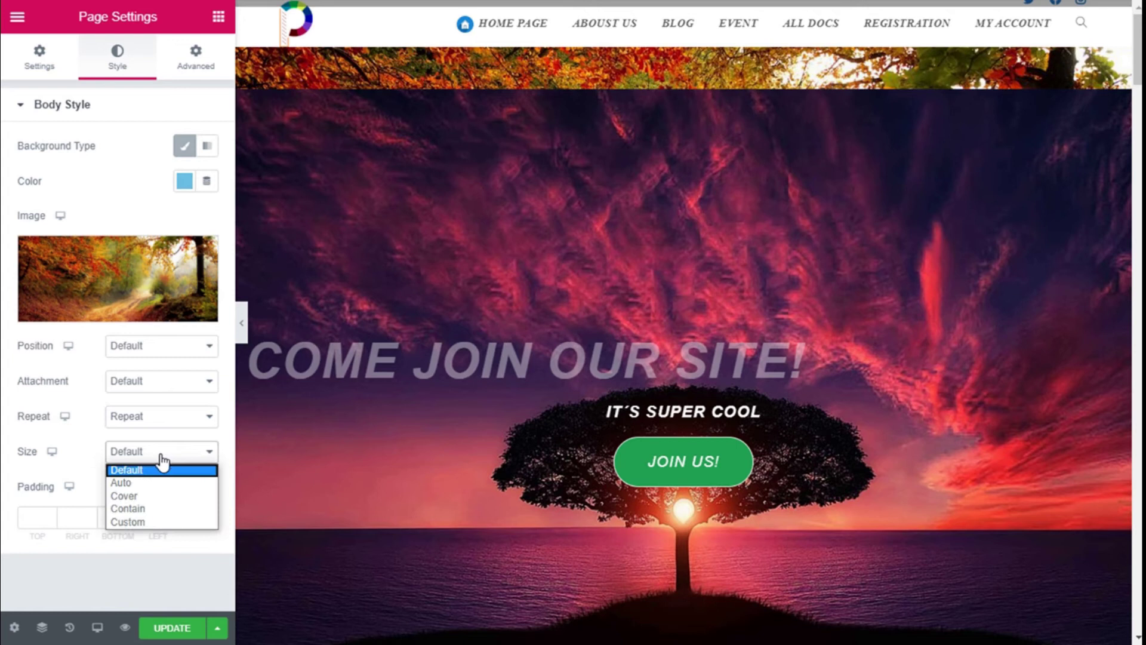
pyautogui.click(153, 499)
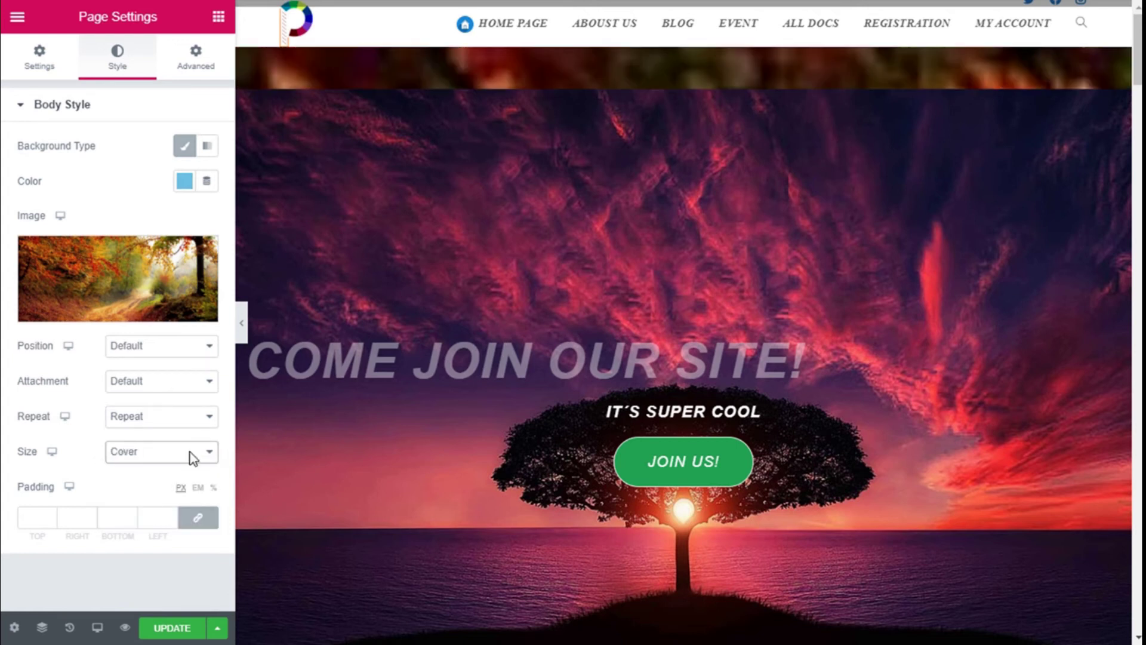
pyautogui.scroll(-10, 686, 136)
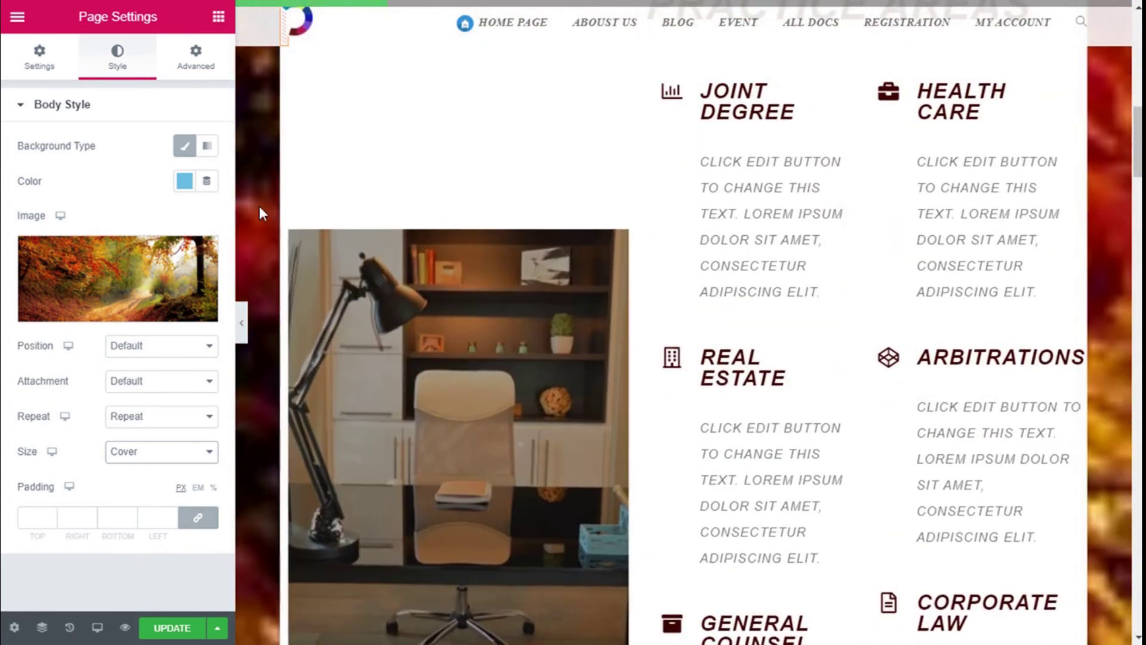
pyautogui.scroll(-2, 258, 203)
pyautogui.scroll(-4, 261, 212)
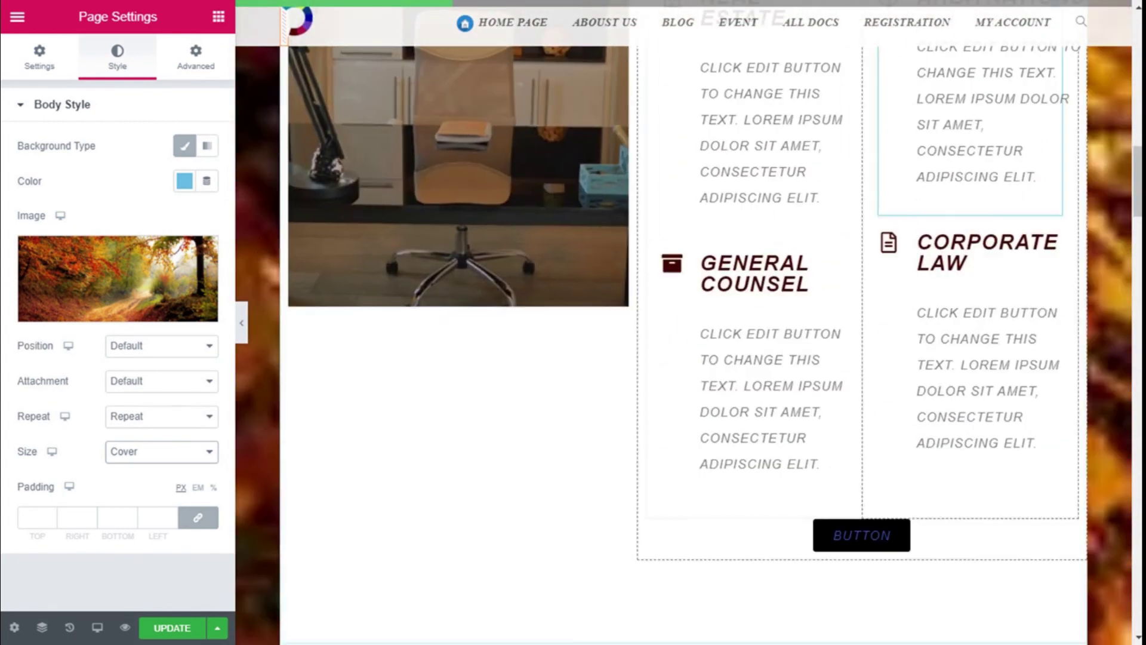
pyautogui.scroll(-5, 1110, 197)
pyautogui.scroll(-3, 1116, 230)
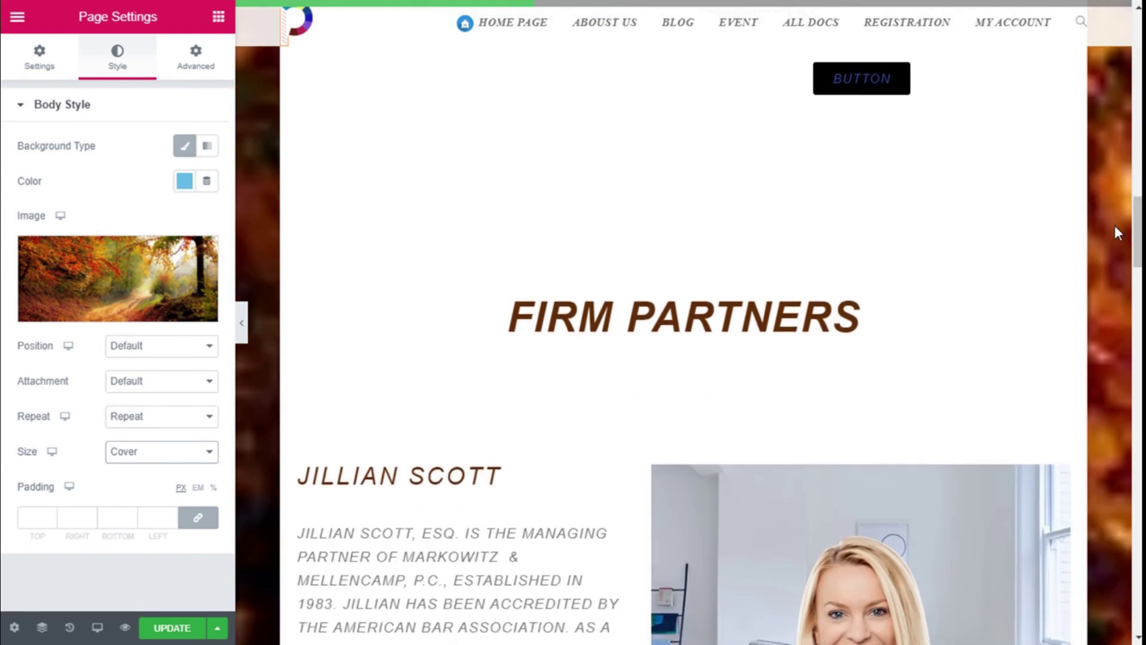
pyautogui.scroll(-3, 1114, 233)
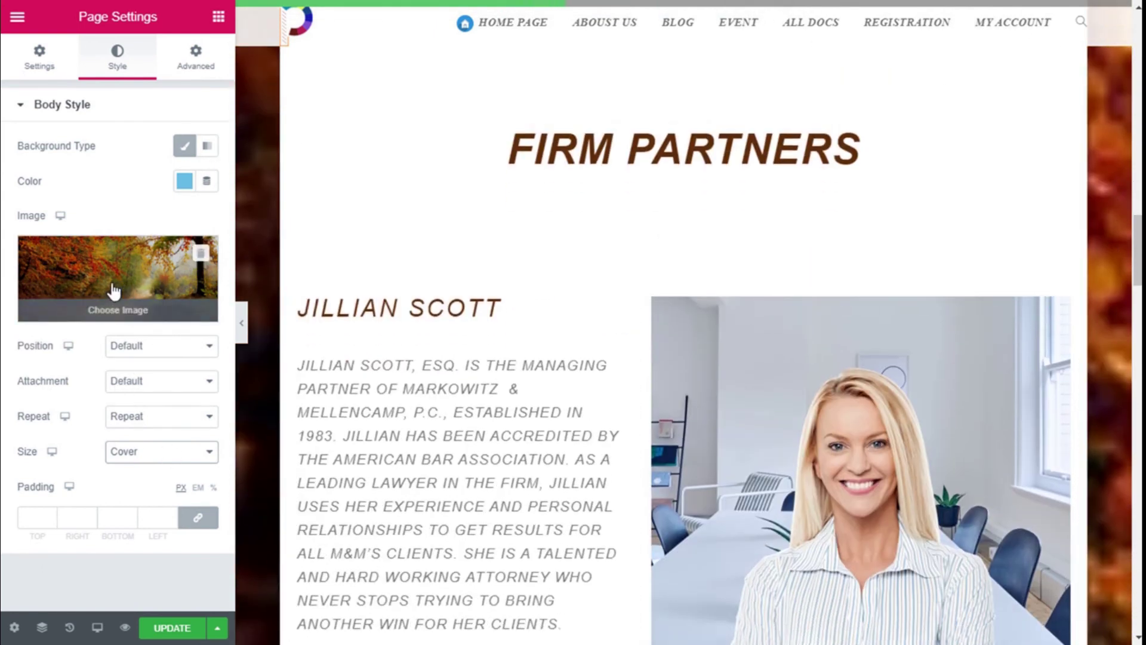
# Delete the autumn photo from the Body Style Image field, leaving only light blue.
pyautogui.moveTo(117, 278)
pyautogui.click(202, 254)
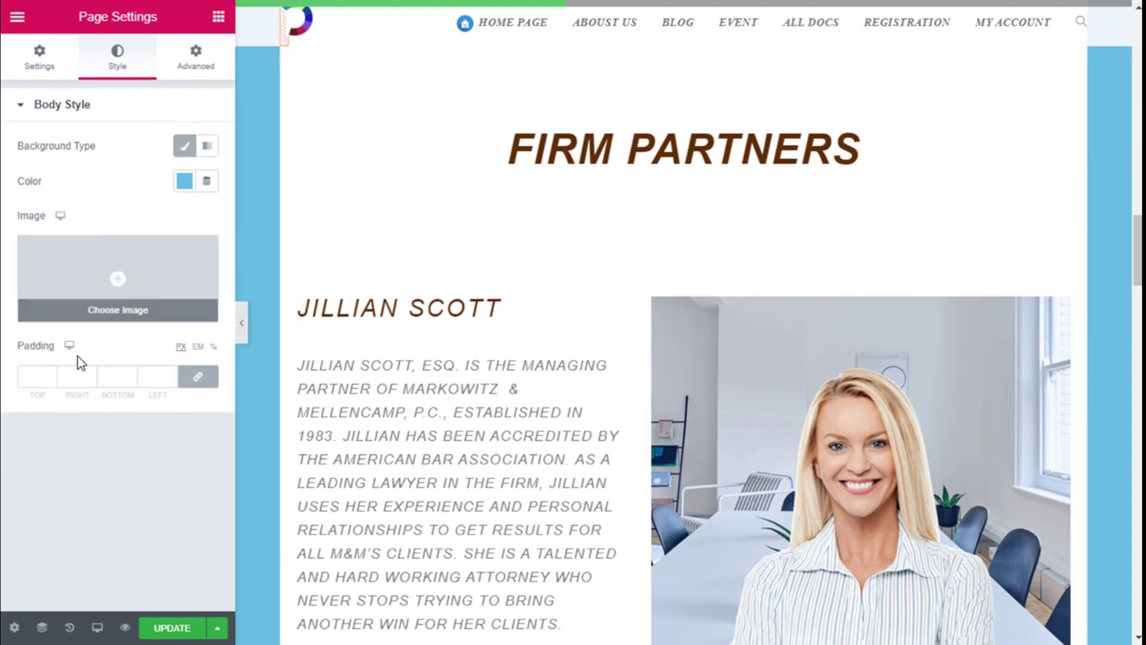
pyautogui.click(48, 380)
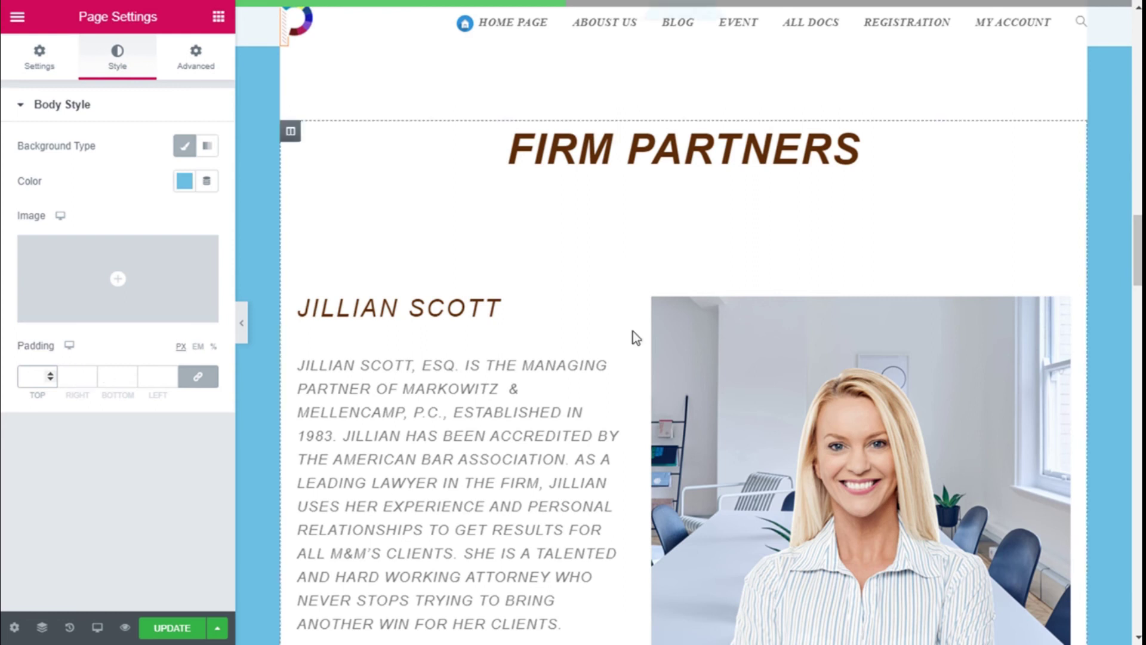
pyautogui.scroll(4, 1131, 337)
pyautogui.scroll(5, 1132, 338)
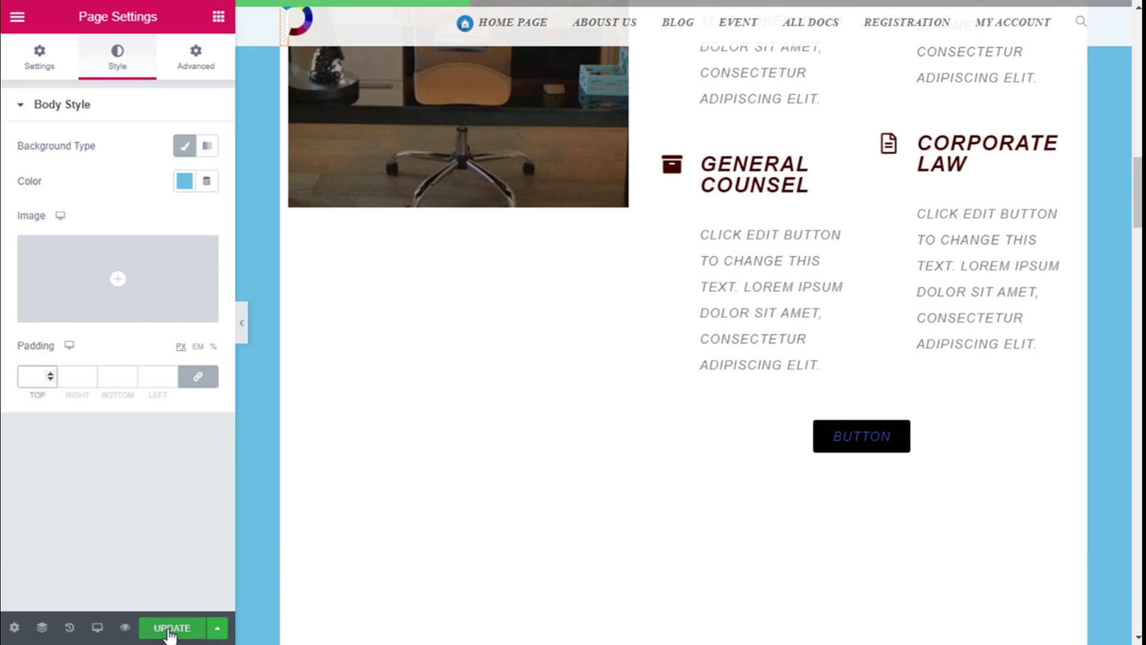
# Save the page with UPDATE to publish the image-free light-blue background.
pyautogui.click(171, 631)
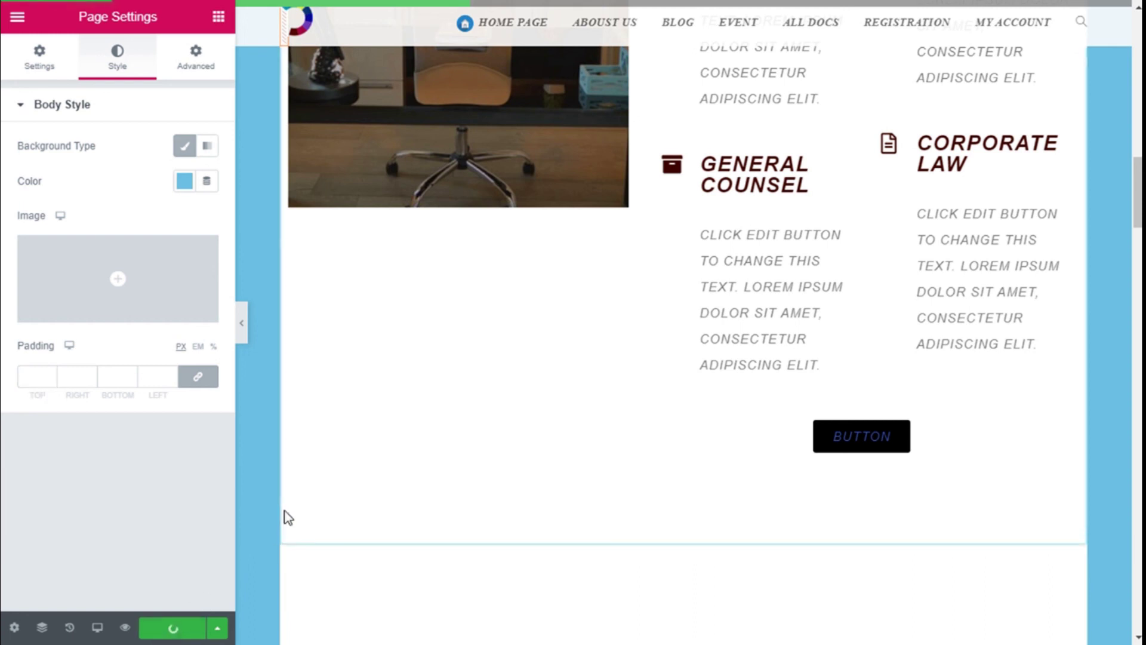